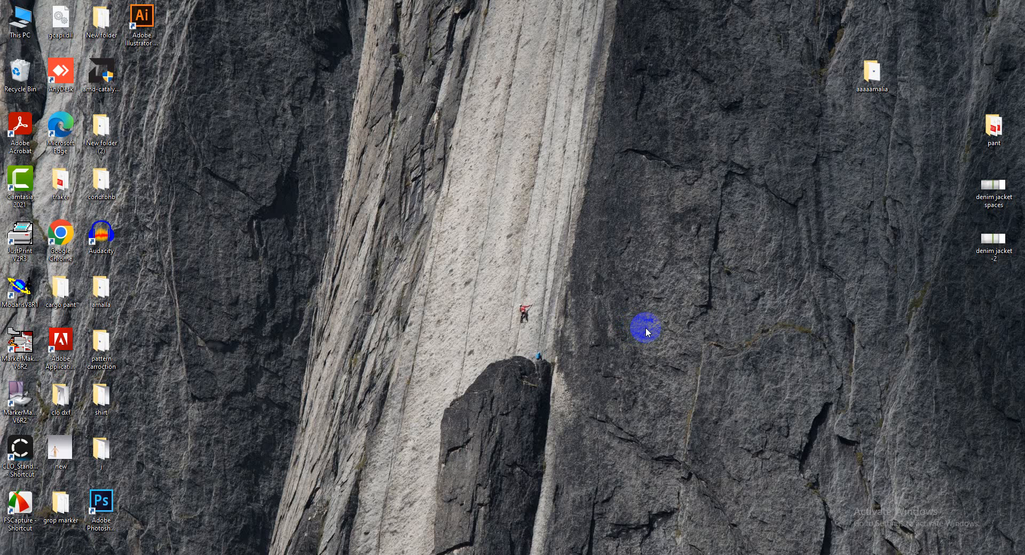
# Launch Modaris V8R1, open the model CAGC023 and display the title blocks of its sheets
pyautogui.doubleClick(22, 288)
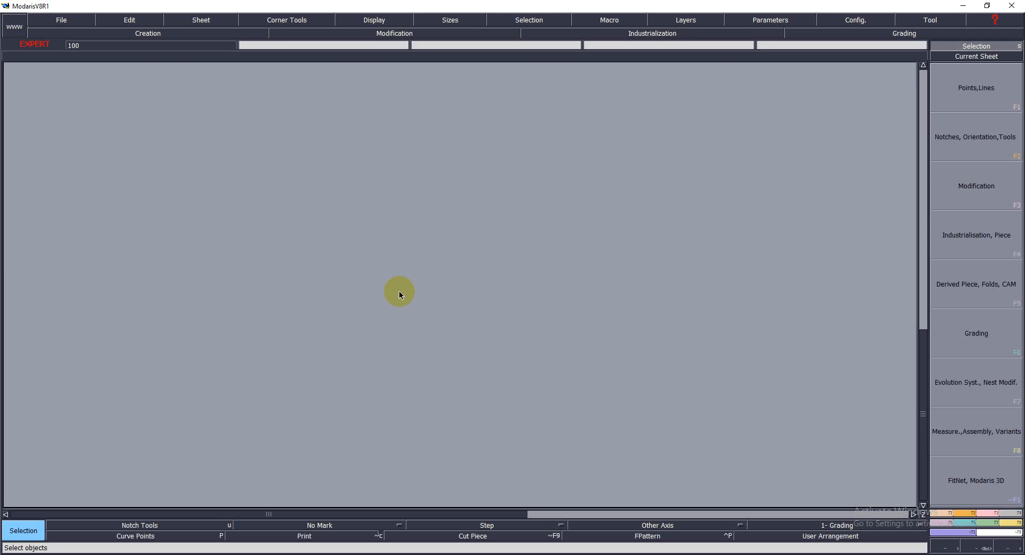
pyautogui.click(71, 25)
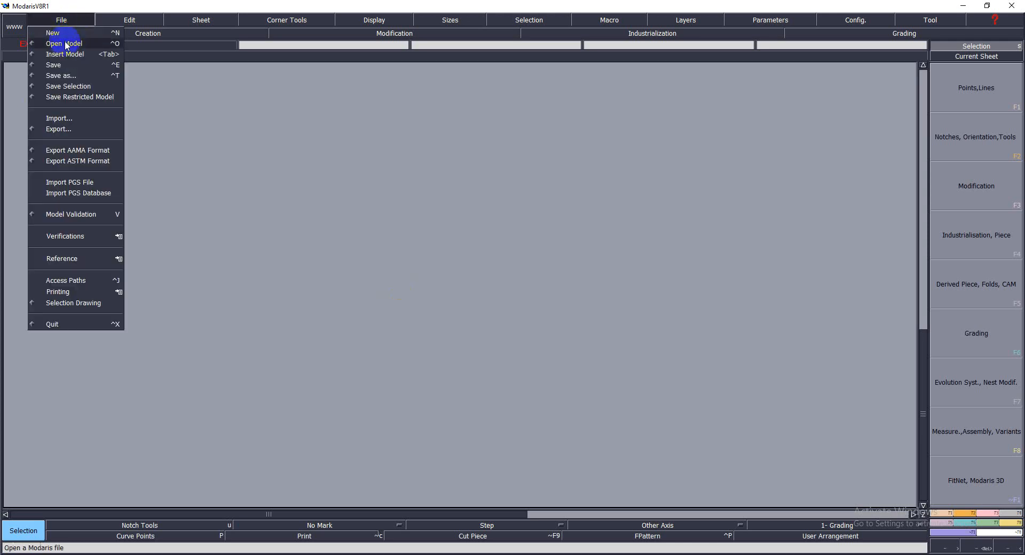
pyautogui.click(65, 42)
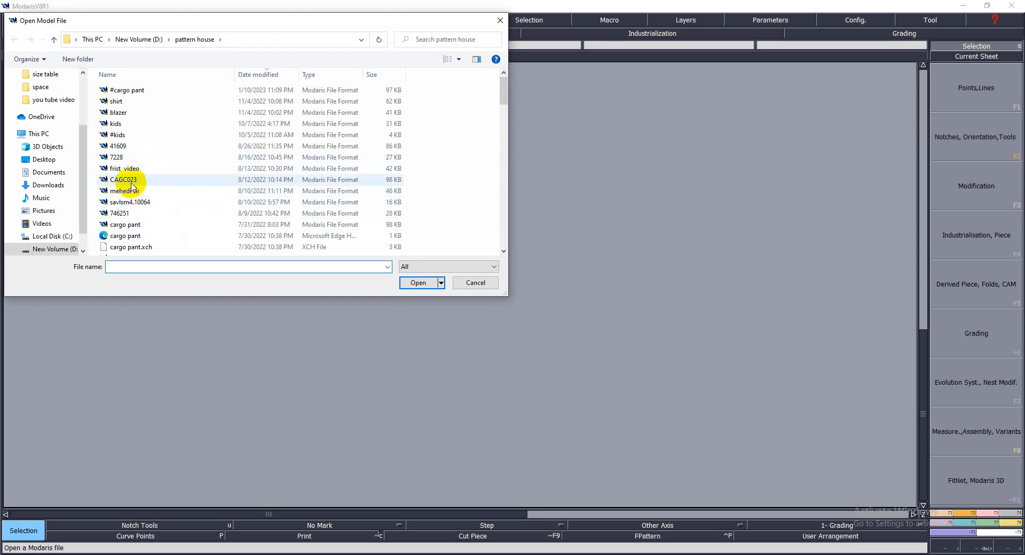
pyautogui.doubleClick(131, 188)
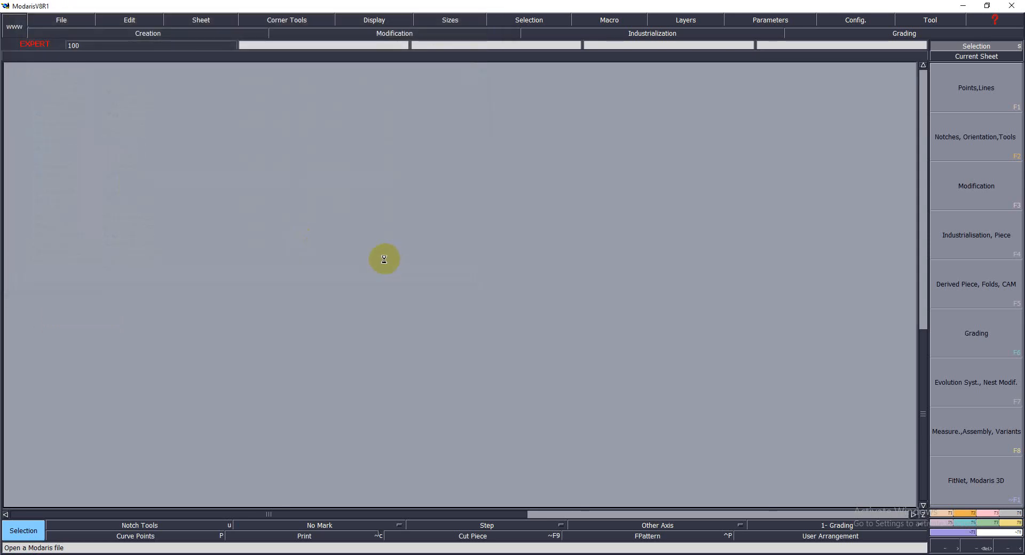
pyautogui.click(373, 21)
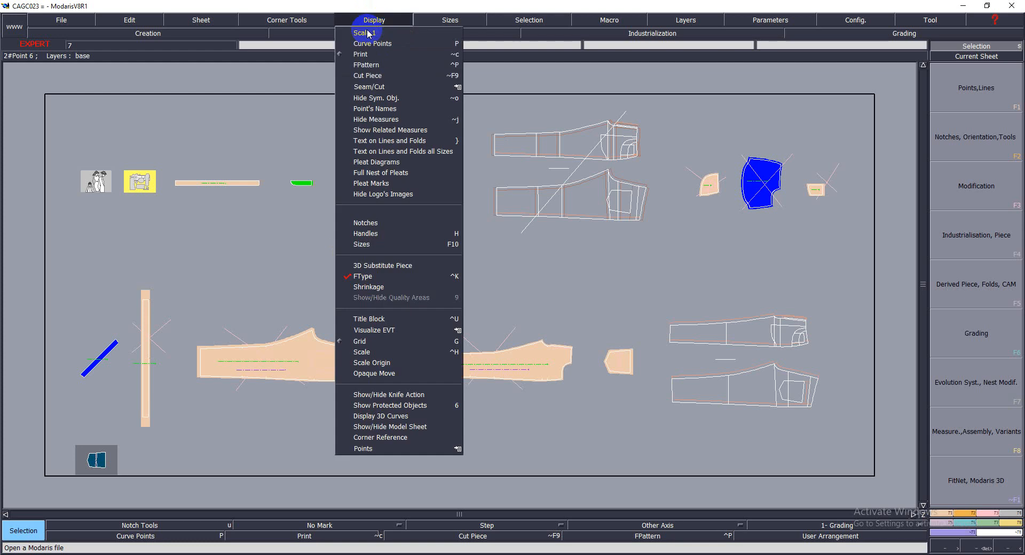
pyautogui.click(368, 319)
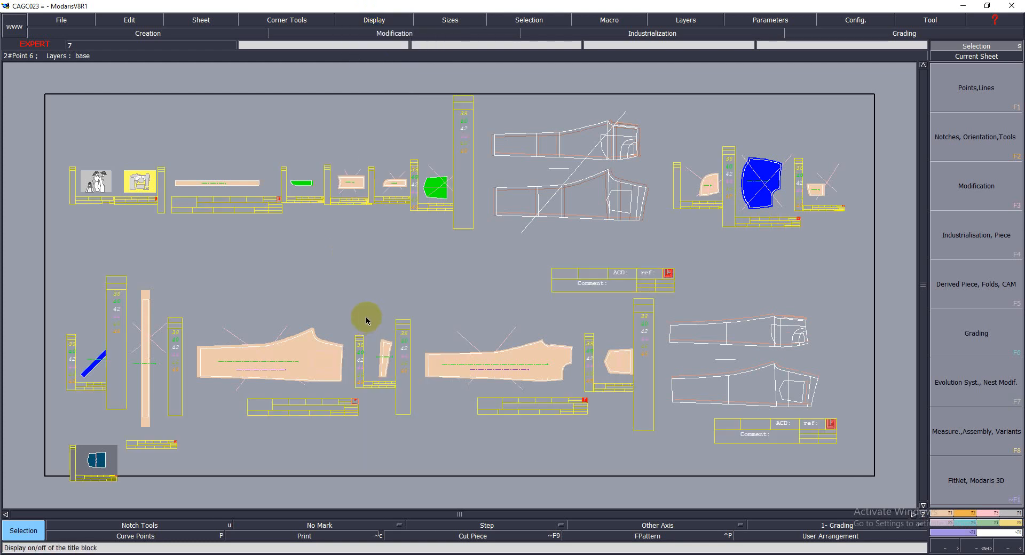
# Delete the slanted lines extending outside the outlines of the front and back leg pieces
pyautogui.press('z')
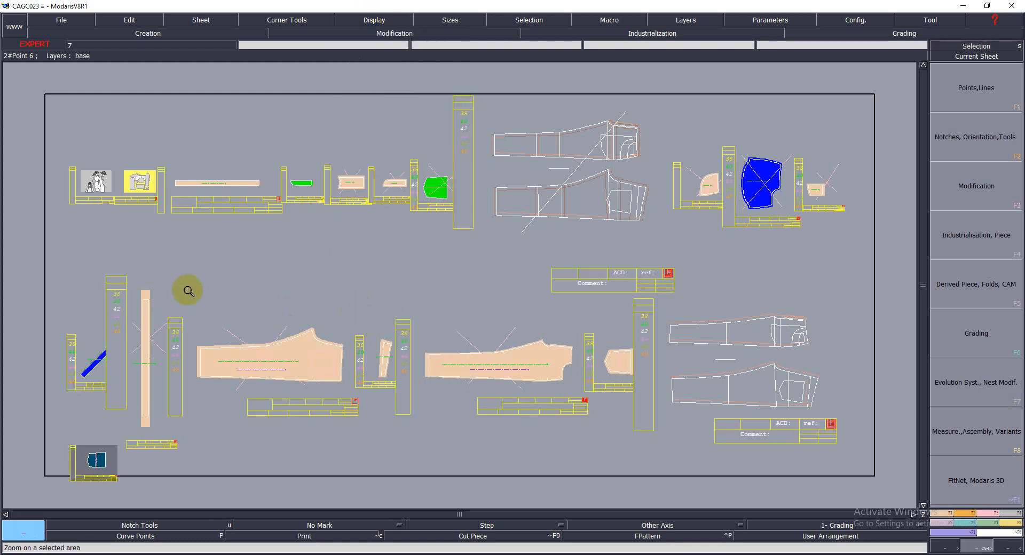
pyautogui.moveTo(187, 289); pyautogui.dragTo(592, 430)
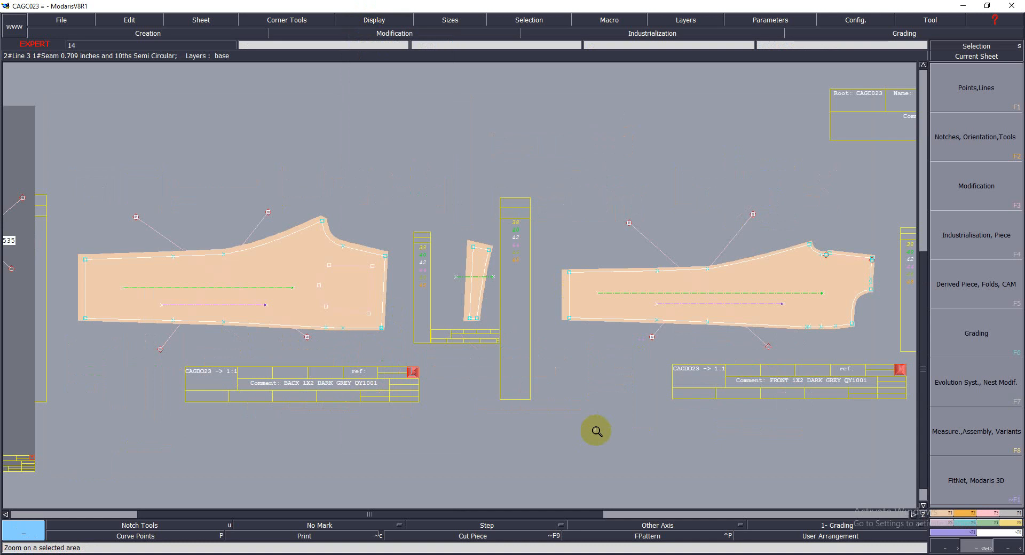
pyautogui.press('Delete')
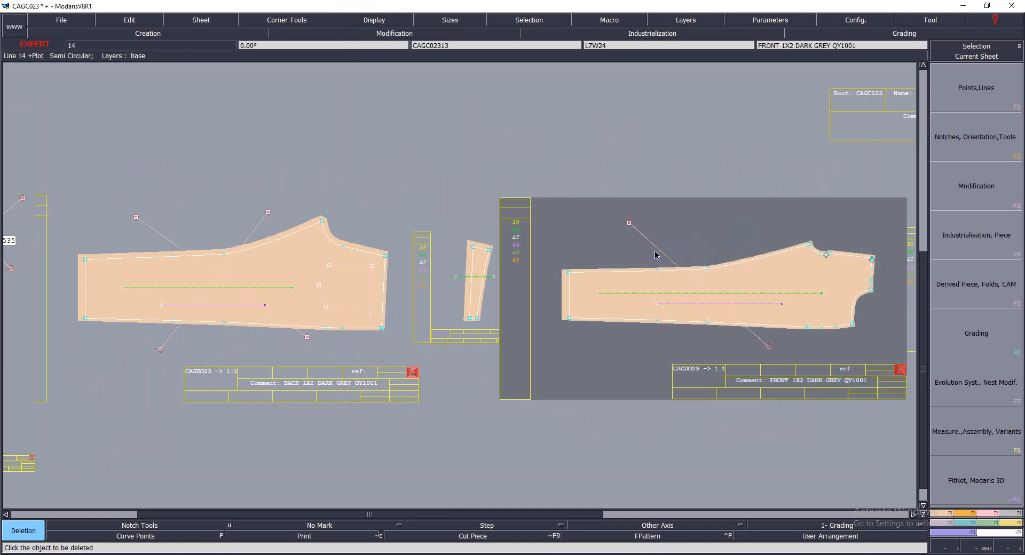
pyautogui.click(655, 248)
pyautogui.click(254, 229)
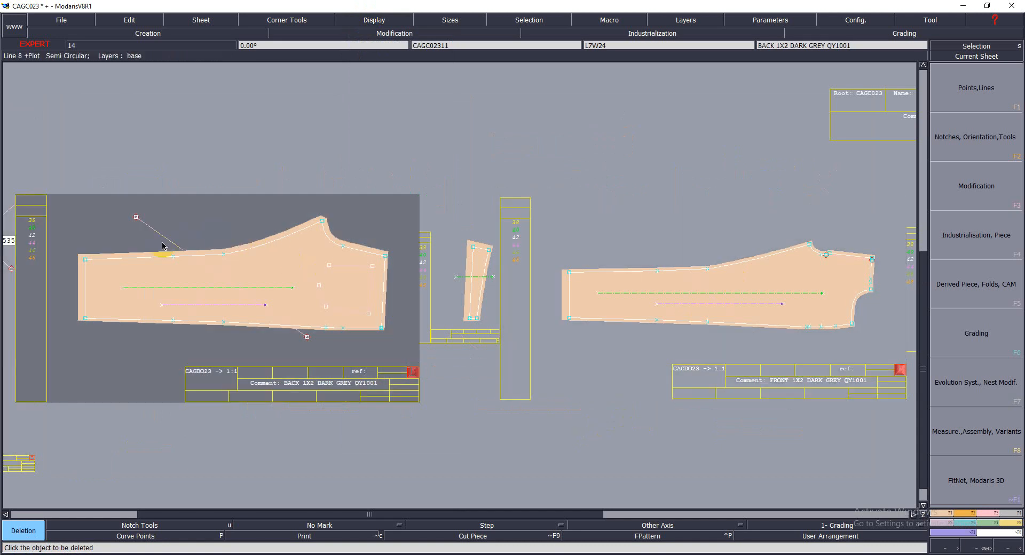
pyautogui.click(164, 240)
pyautogui.press('j')
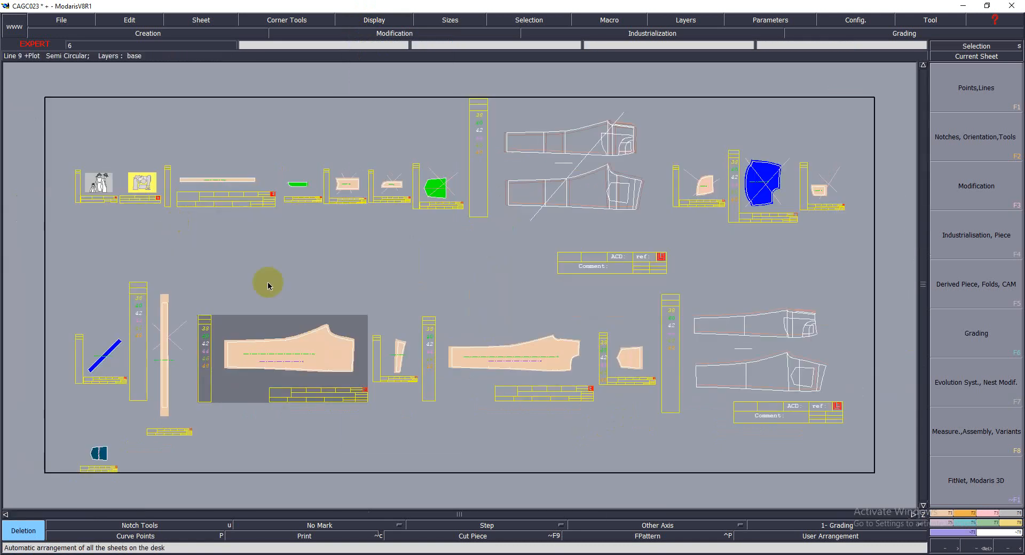
pyautogui.press('Return')
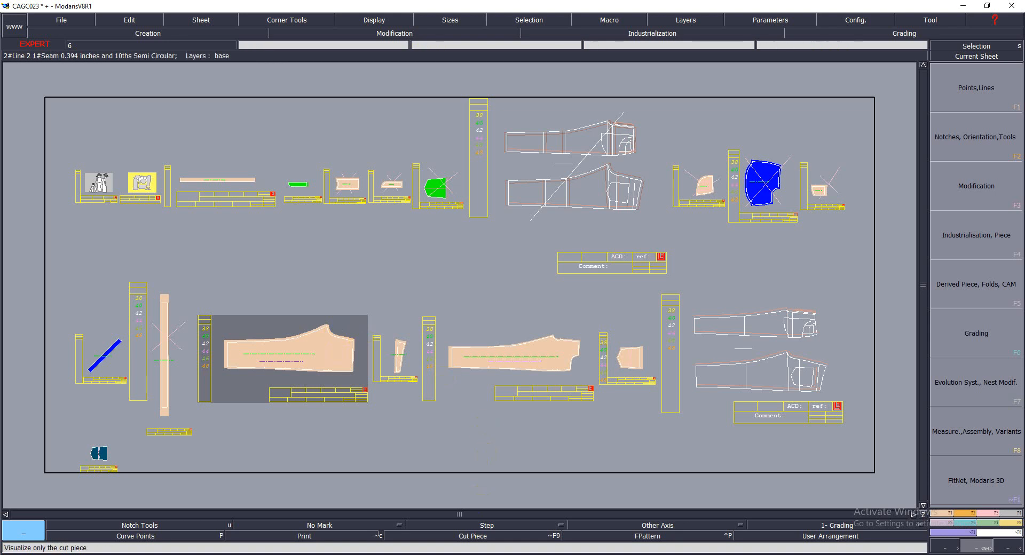
# Review the numeric size list in the "28 to 36 b 32 inseam" text file
pyautogui.click(491, 554)
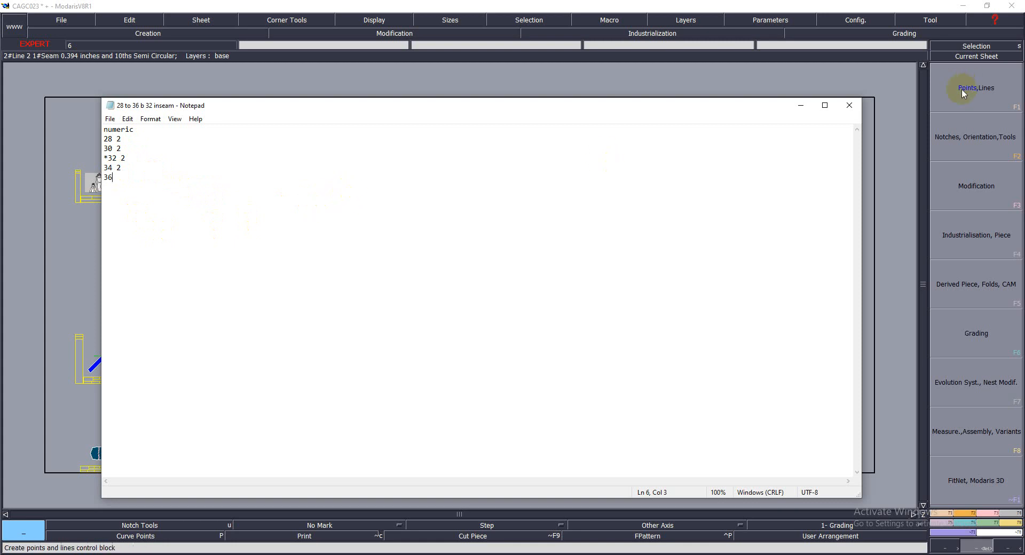
pyautogui.click(800, 110)
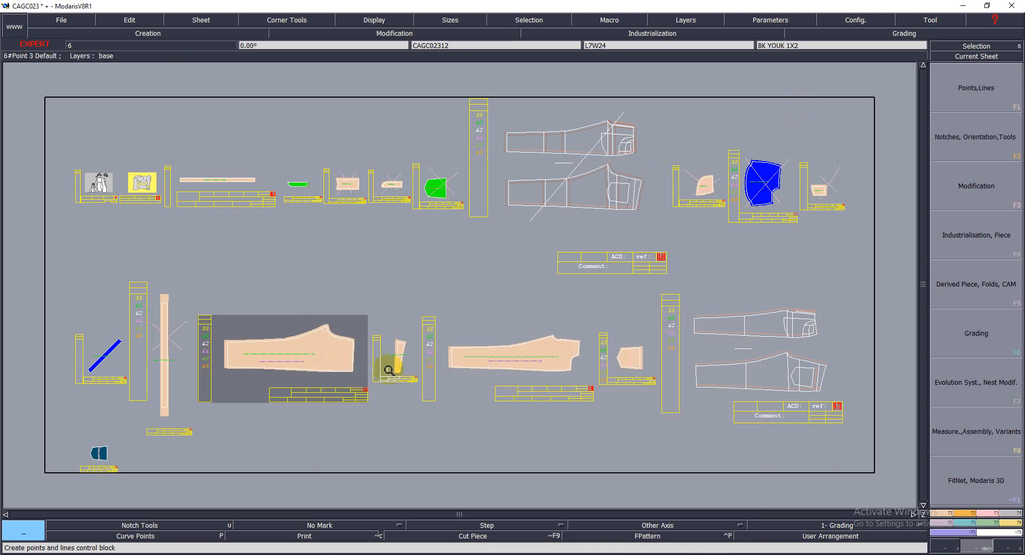
# Make the CAGC023 model sheet current and switch the evolution type to 2- Spec. Grad. 1
pyautogui.click(109, 183)
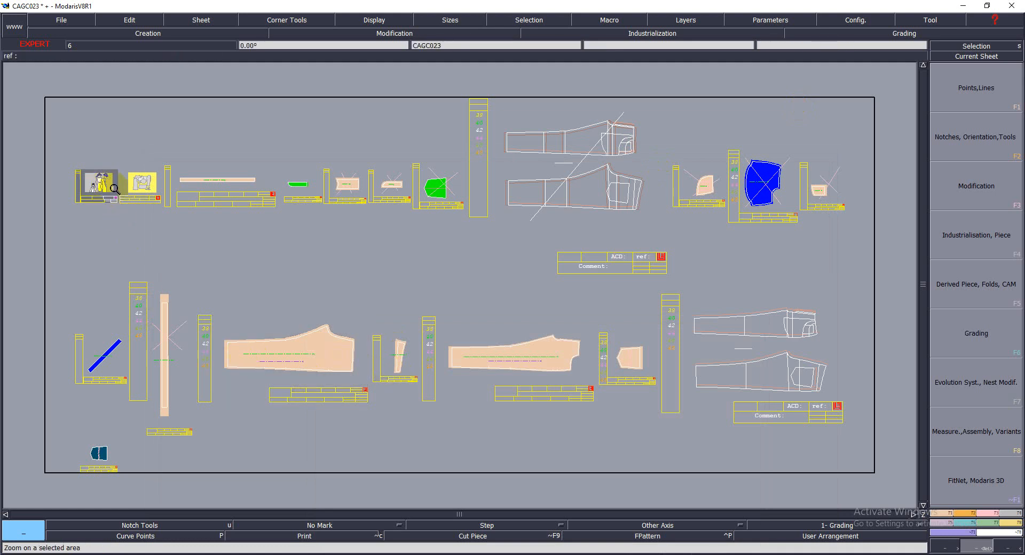
pyautogui.press('Home')
pyautogui.click(849, 529)
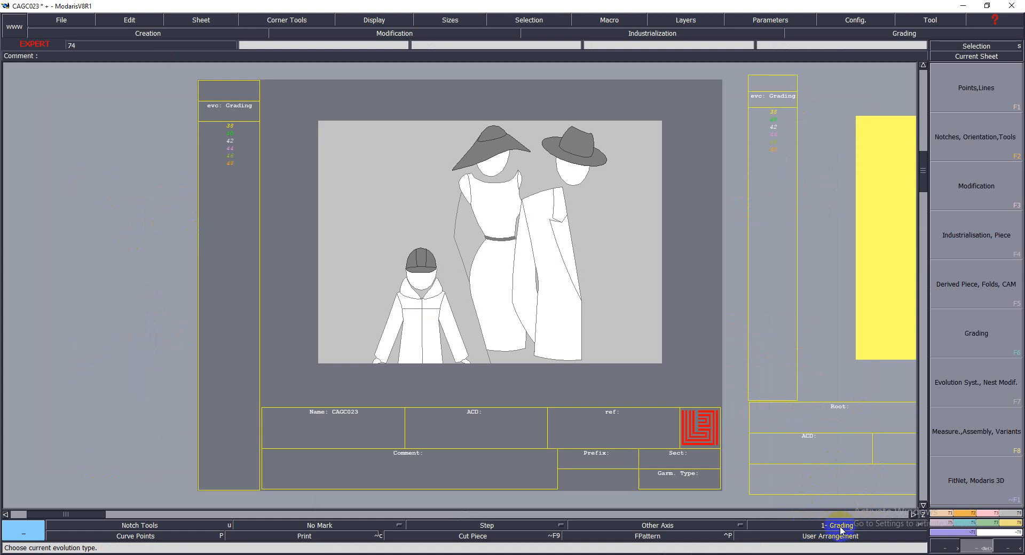
pyautogui.click(843, 529)
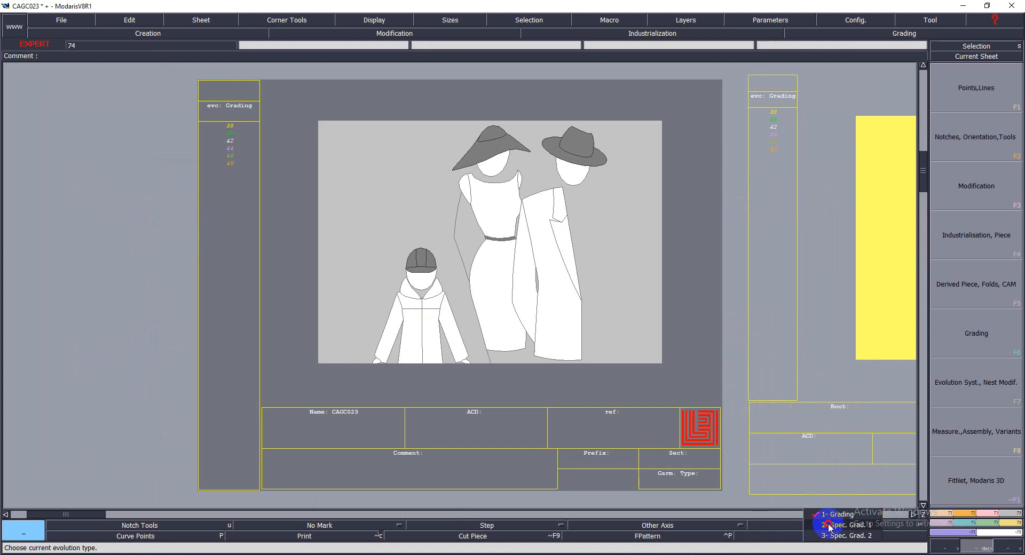
pyautogui.click(828, 526)
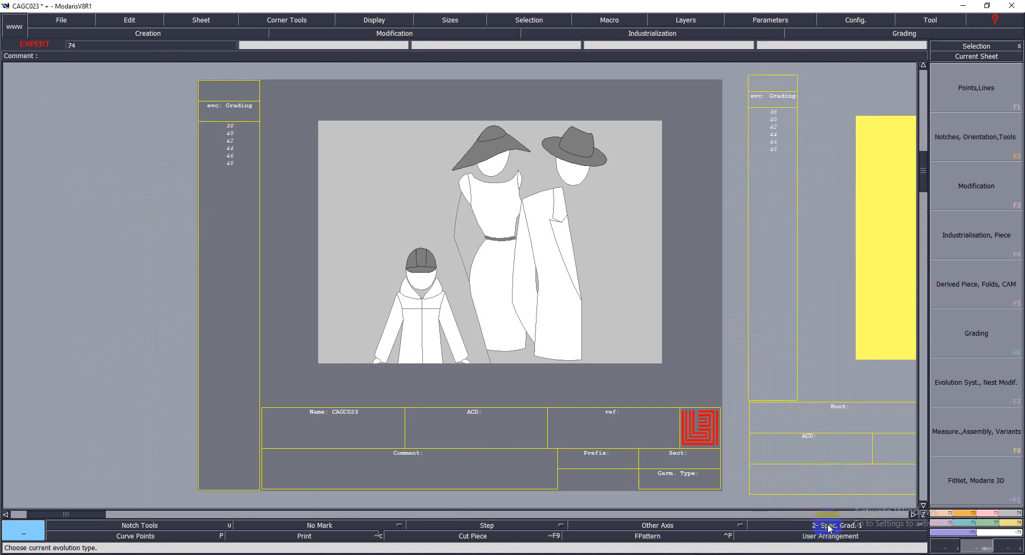
pyautogui.click(452, 350)
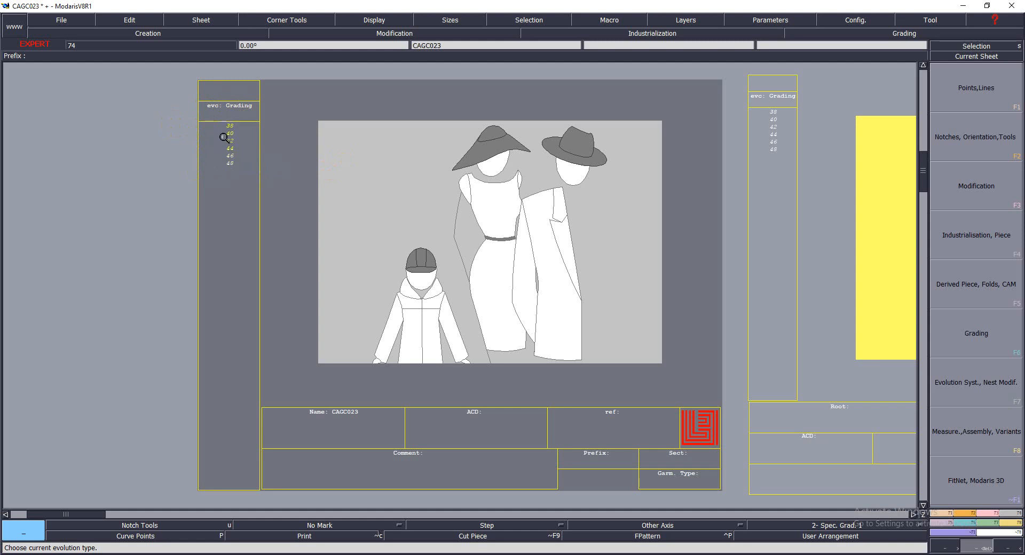
# Import the "28 to 36 b 32 inseam" size table into the model sheet and toggle the break status of sizes 30 and 34
pyautogui.press('F7')
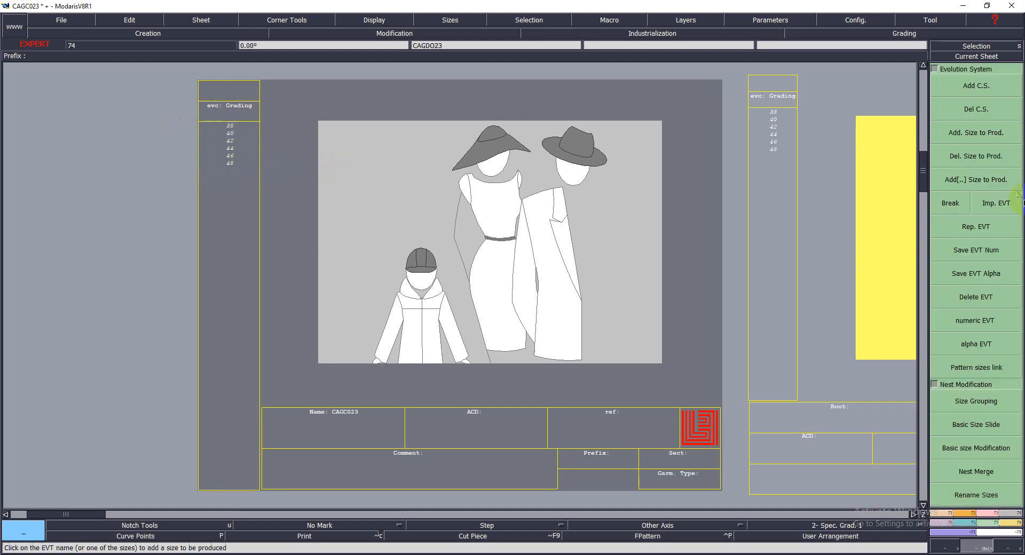
pyautogui.click(989, 208)
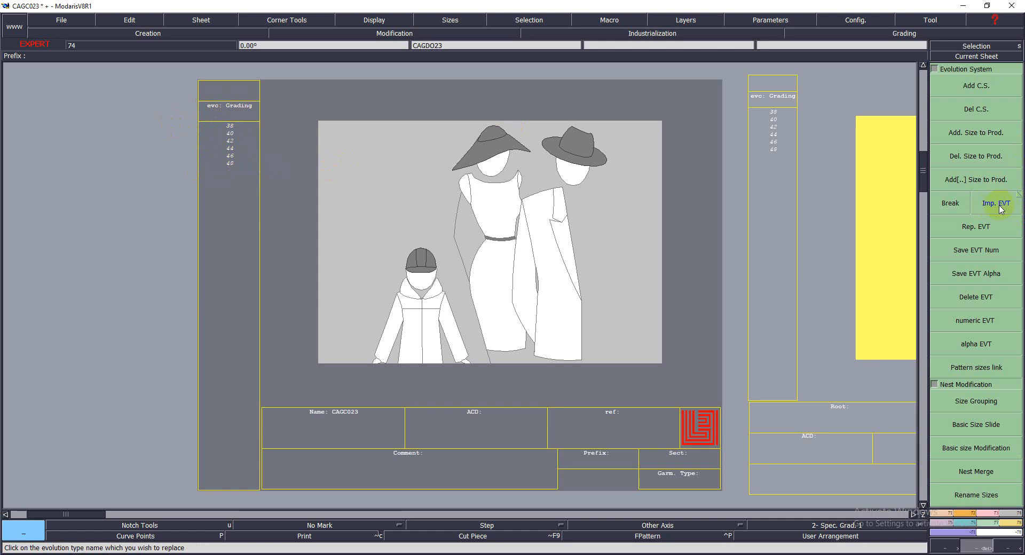
pyautogui.click(1001, 208)
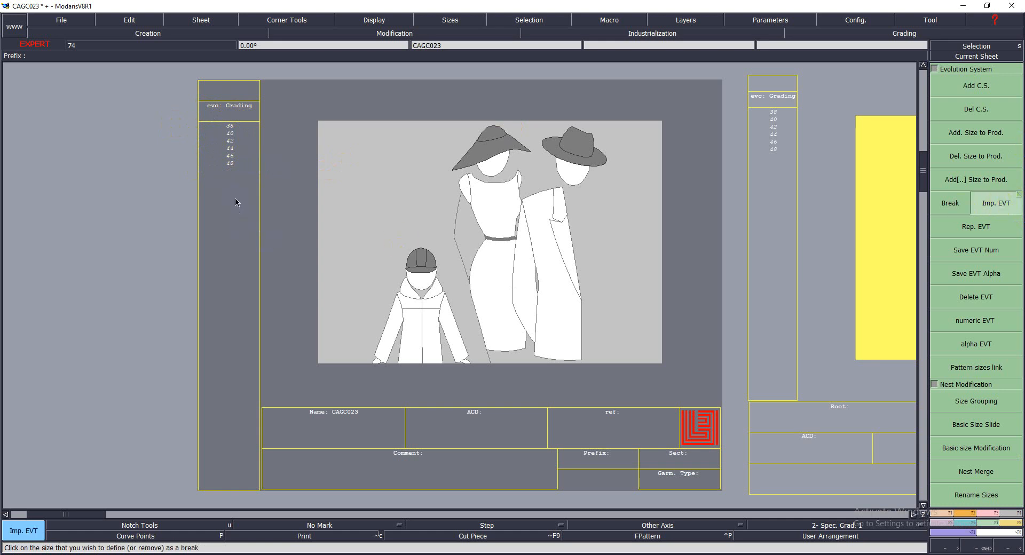
pyautogui.click(229, 181)
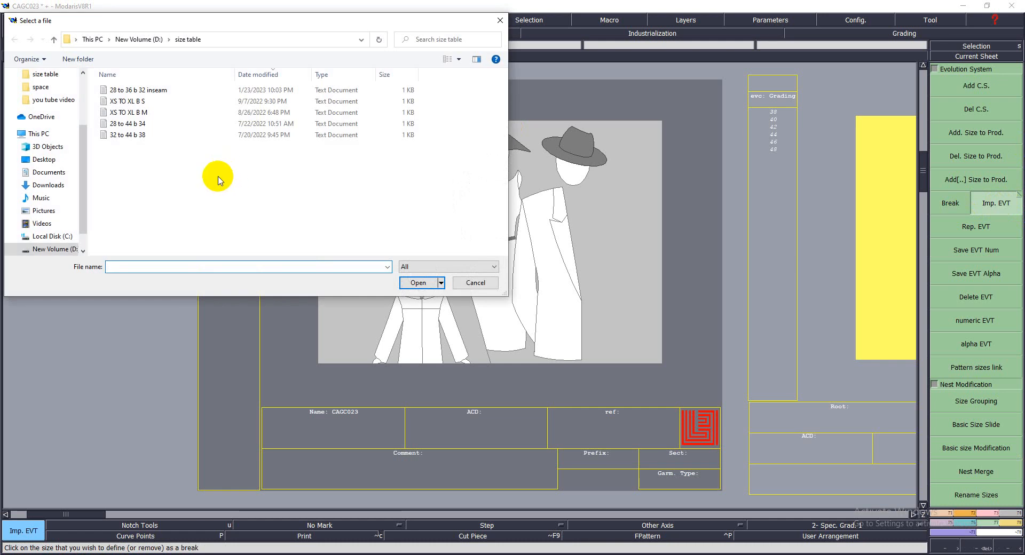
pyautogui.doubleClick(155, 92)
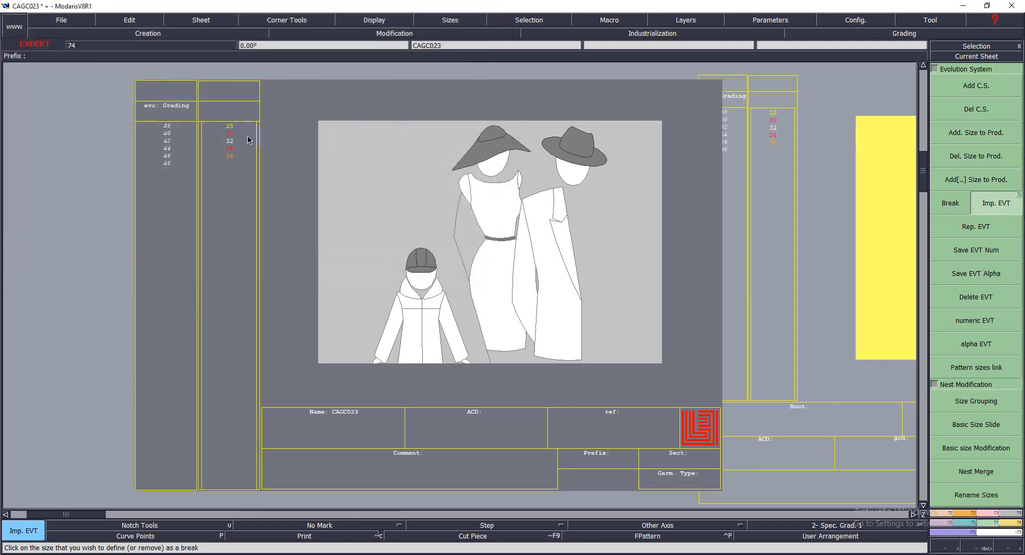
pyautogui.click(956, 297)
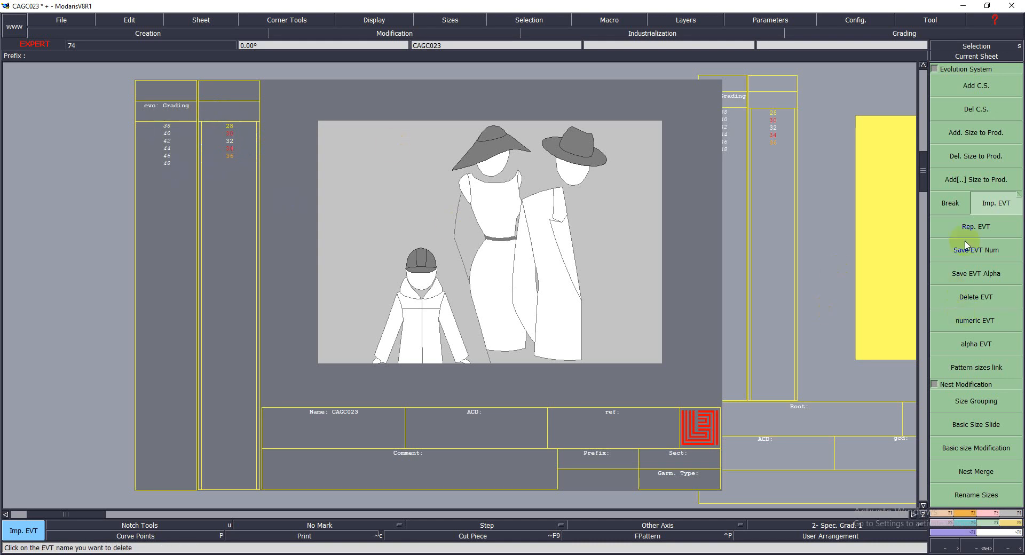
pyautogui.click(951, 203)
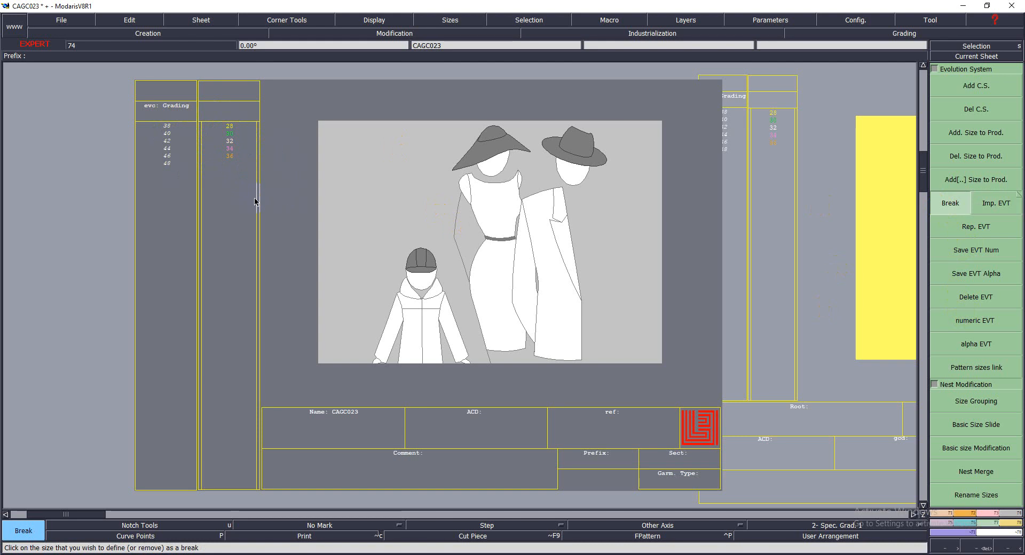
# Select the BACK 1X2 and FRONT 1X2 leg sheets and display only these two
pyautogui.press('j')
pyautogui.click(300, 226)
pyautogui.press('Return')
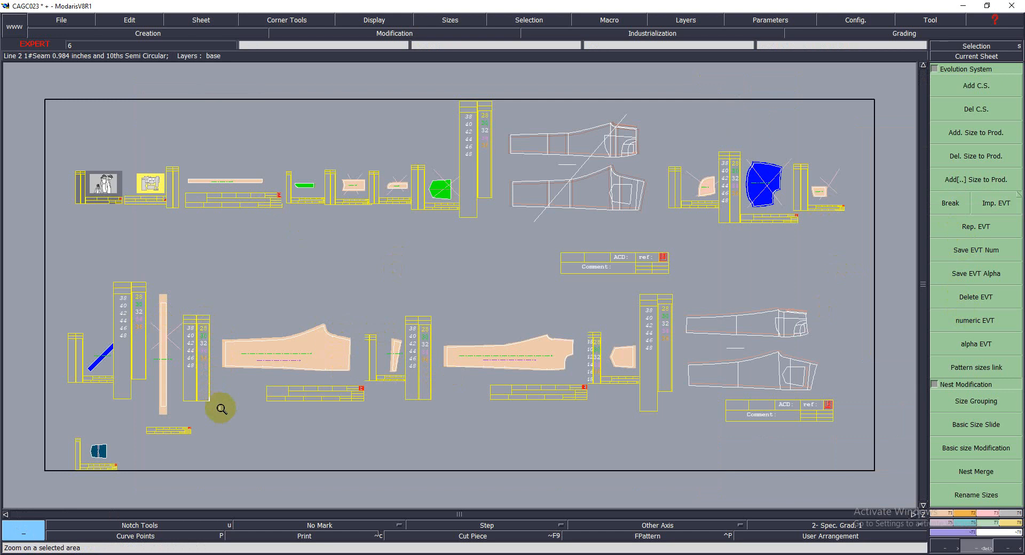
pyautogui.press('s')
pyautogui.click(219, 379)
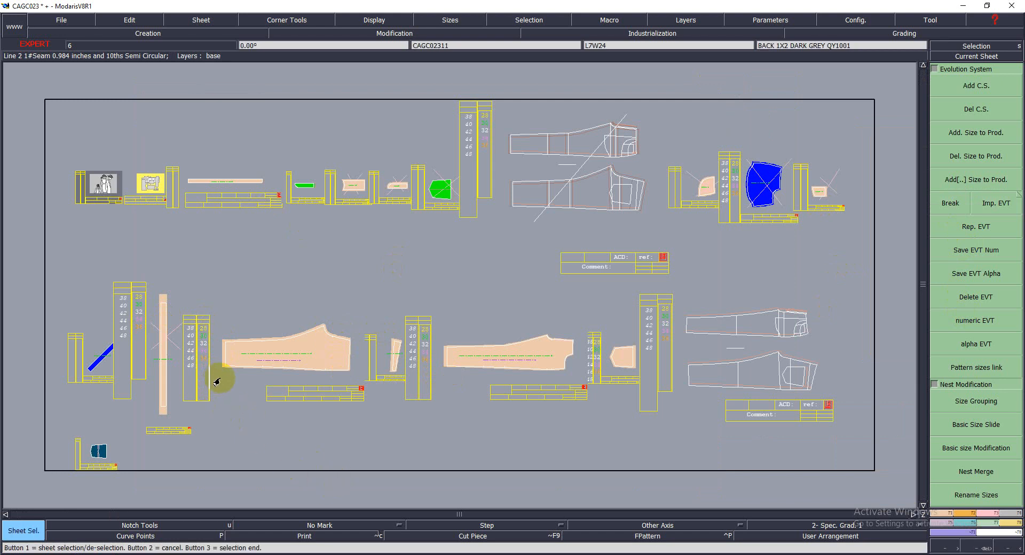
pyautogui.click(477, 385)
pyautogui.rightClick(899, 335)
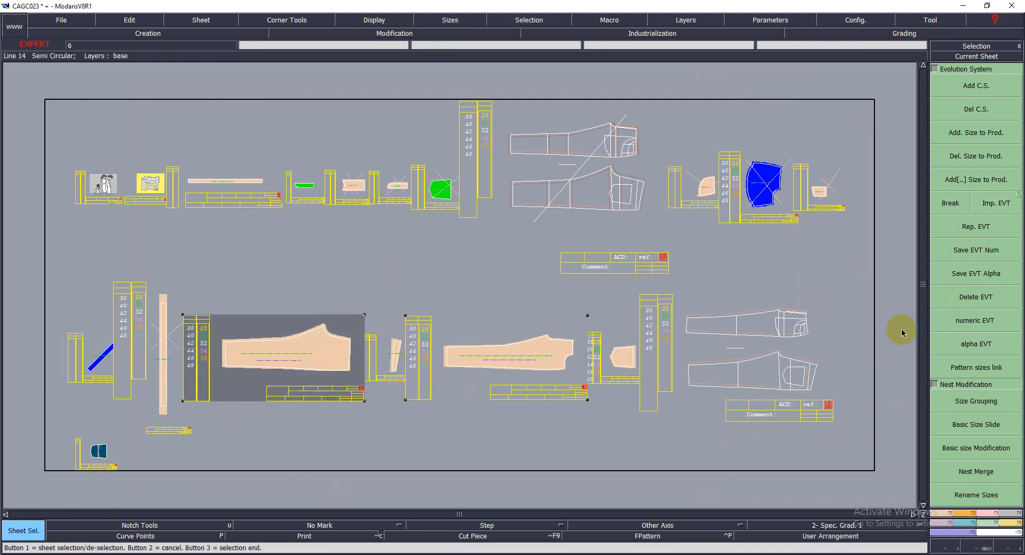
pyautogui.click(549, 397)
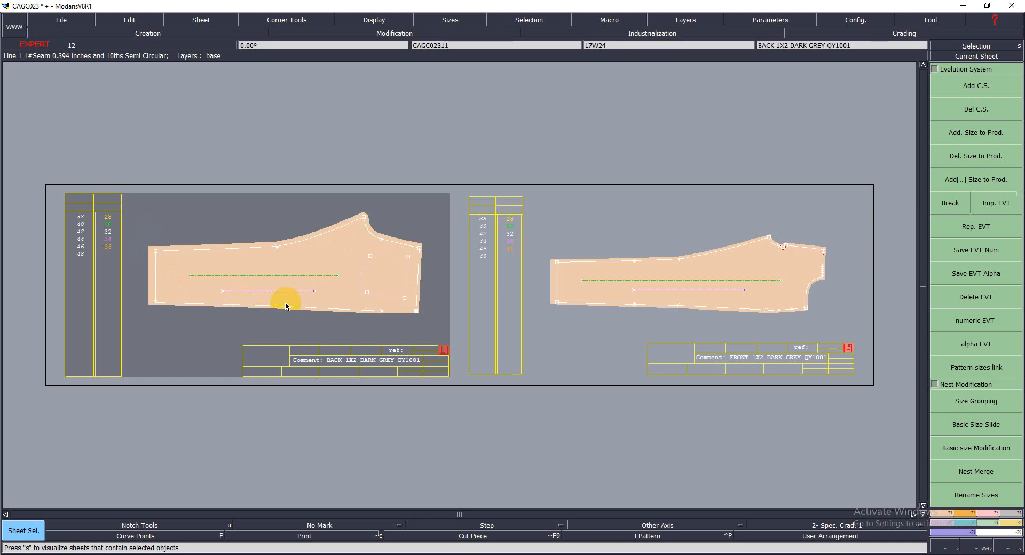
# Select all sizes from 28 to 36 and display the nest on the leg pieces
pyautogui.press('Return')
pyautogui.moveTo(89, 186); pyautogui.dragTo(522, 356)
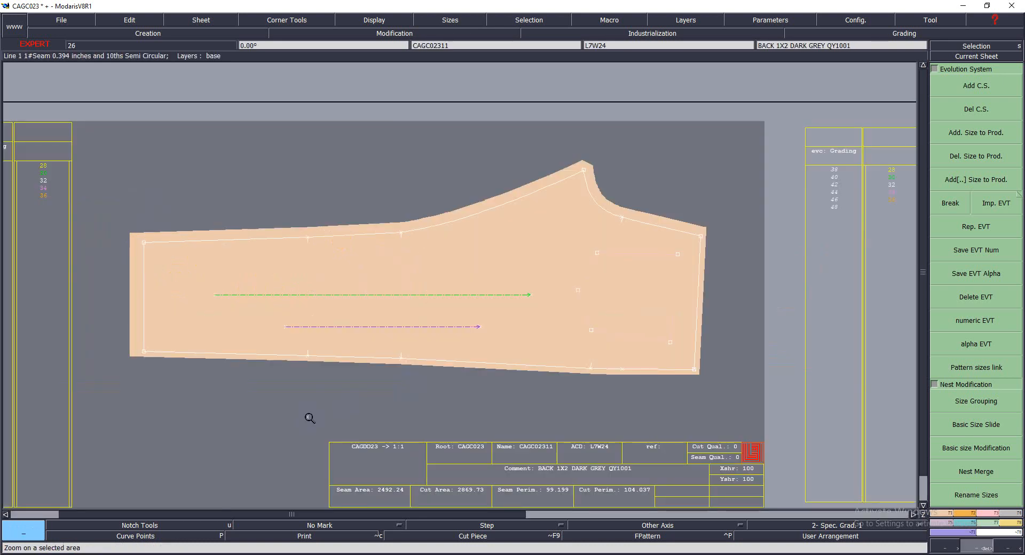
pyautogui.press('F11')
pyautogui.press('F12')
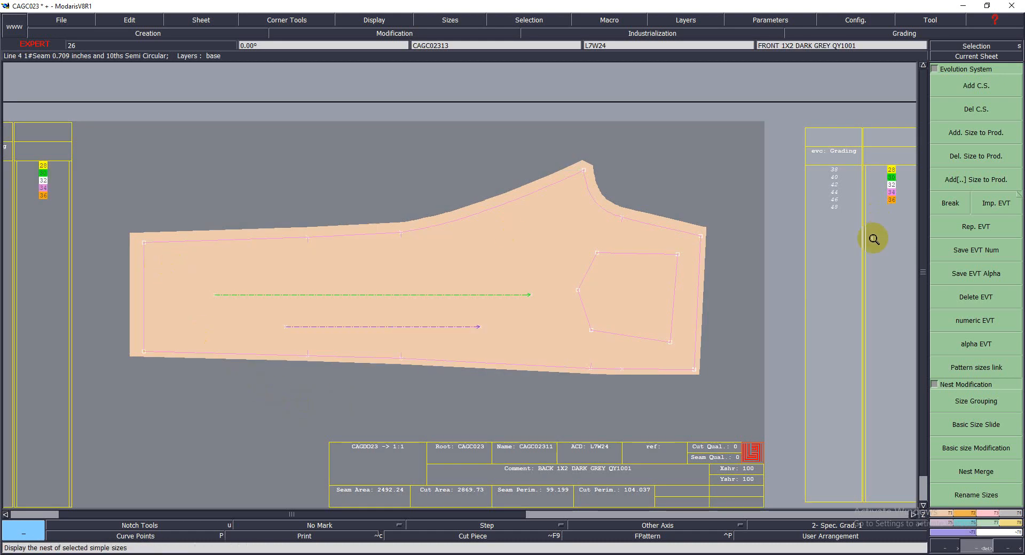
# Grade the upper hem corner of the BACK 1X2 leg with a ddx of -2 between all sizes
pyautogui.press('F6')
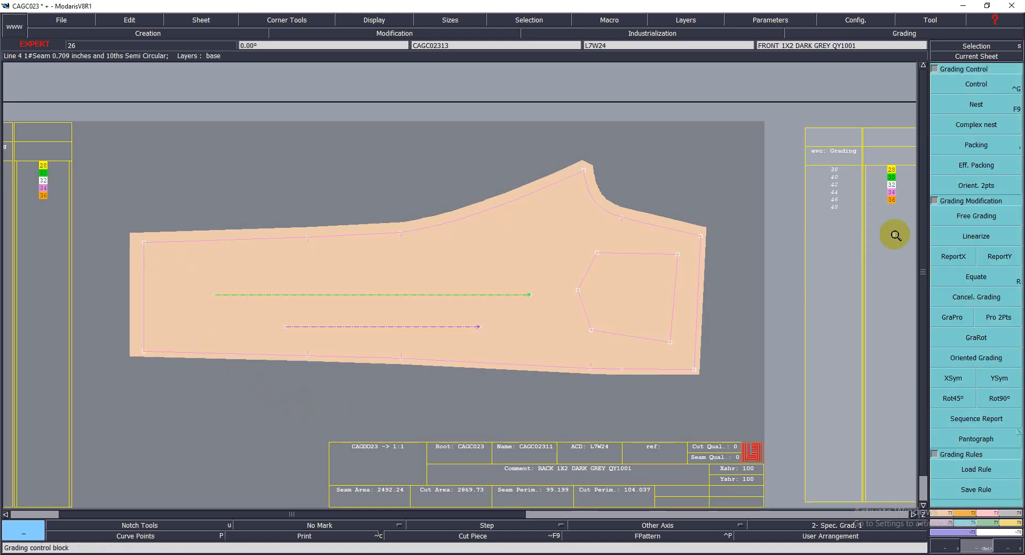
pyautogui.click(977, 84)
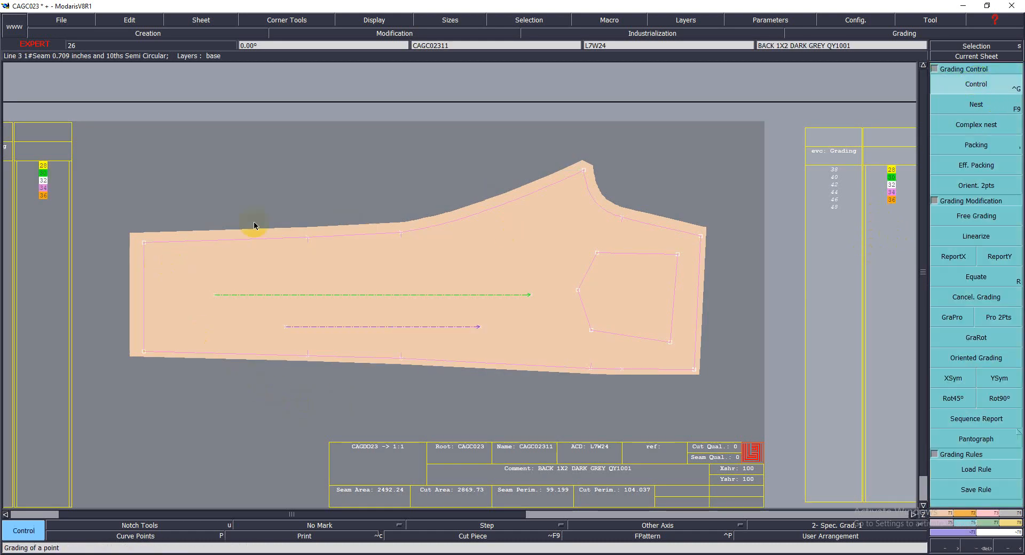
pyautogui.click(145, 243)
pyautogui.click(876, 61)
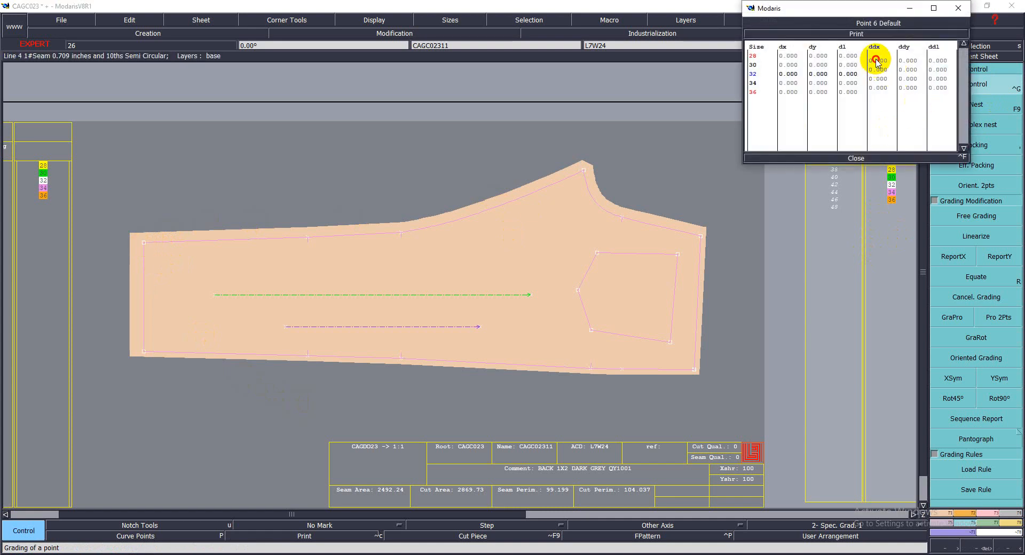
pyautogui.moveTo(876, 60); pyautogui.dragTo(873, 90)
pyautogui.write('-2')
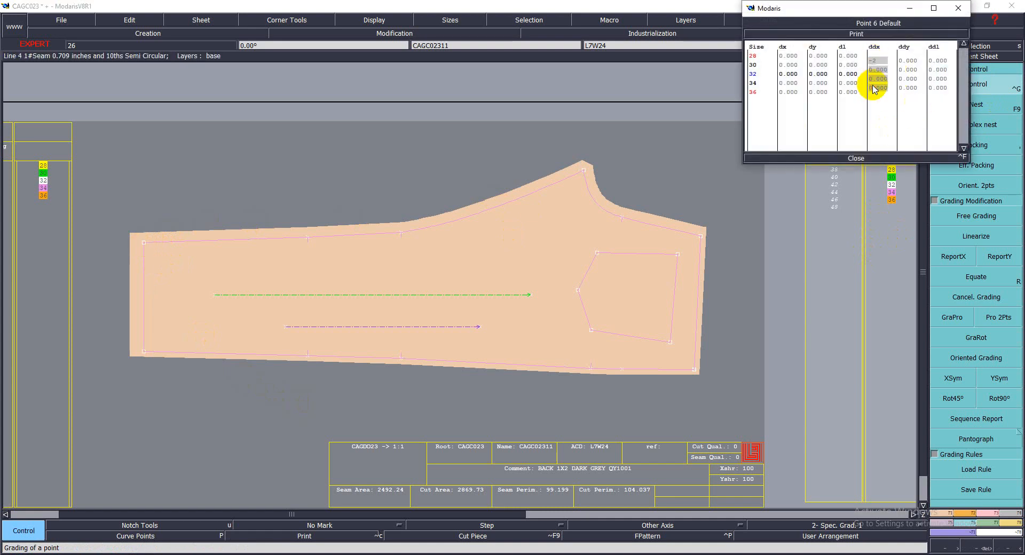
pyautogui.press('Return')
pyautogui.click(854, 157)
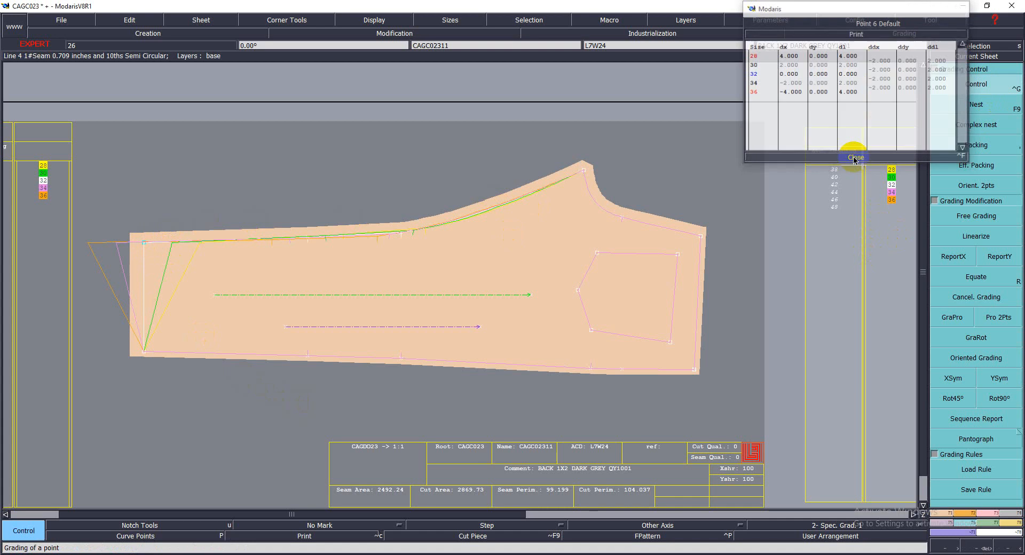
# Report the Y and X grading of the back leg's upper hem corner to its lower hem corner
pyautogui.click(999, 256)
pyautogui.click(150, 245)
pyautogui.click(144, 351)
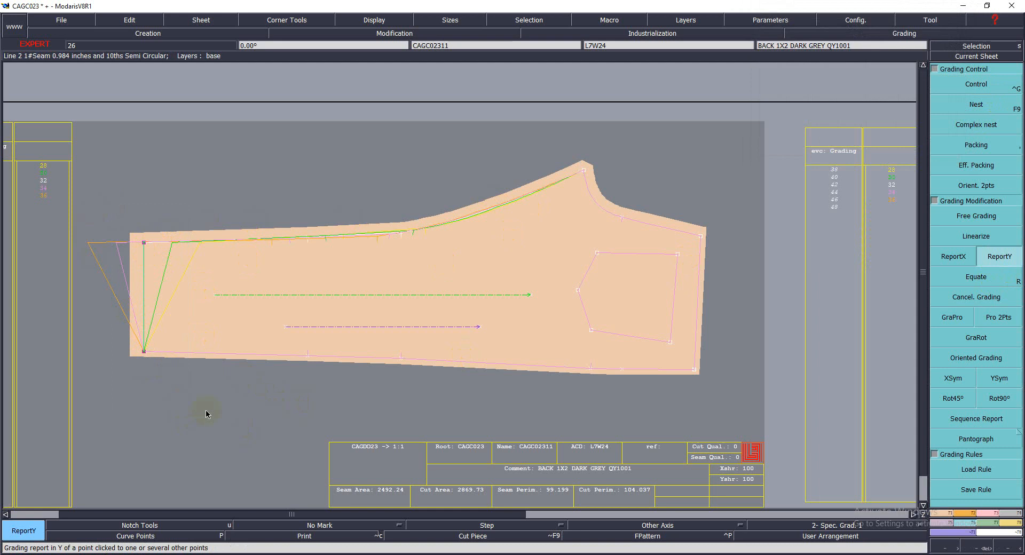
pyautogui.click(954, 262)
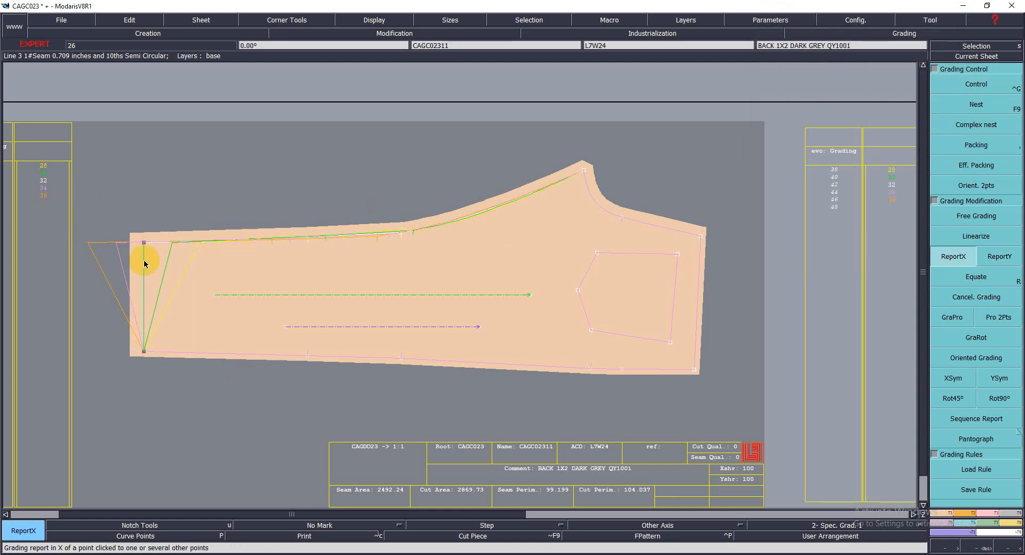
pyautogui.click(147, 349)
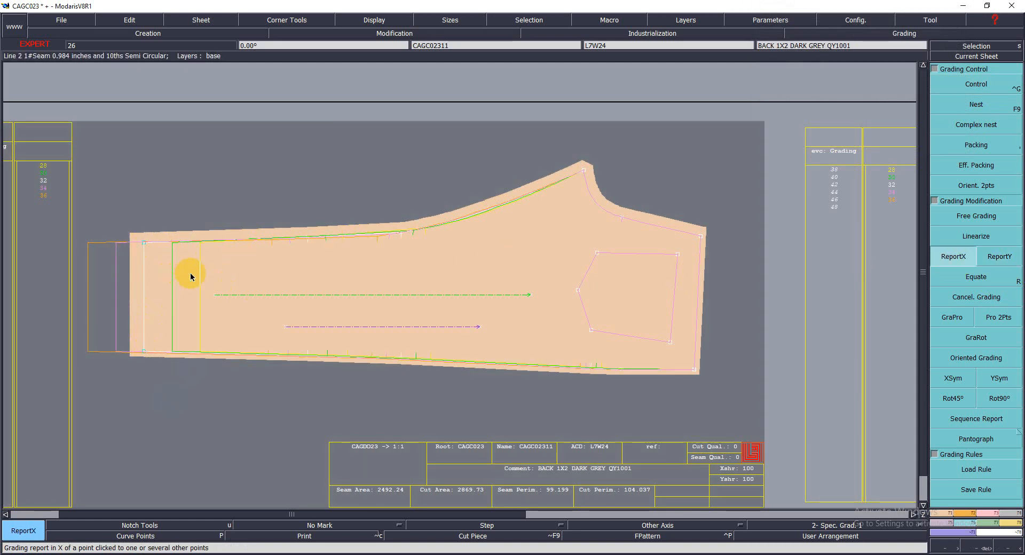
# Report the back hem's X grading to both hem corners of the FRONT 1X2 leg and display the nest of the selected sizes
pyautogui.press('j')
pyautogui.press('Return')
pyautogui.moveTo(541, 220); pyautogui.dragTo(831, 315)
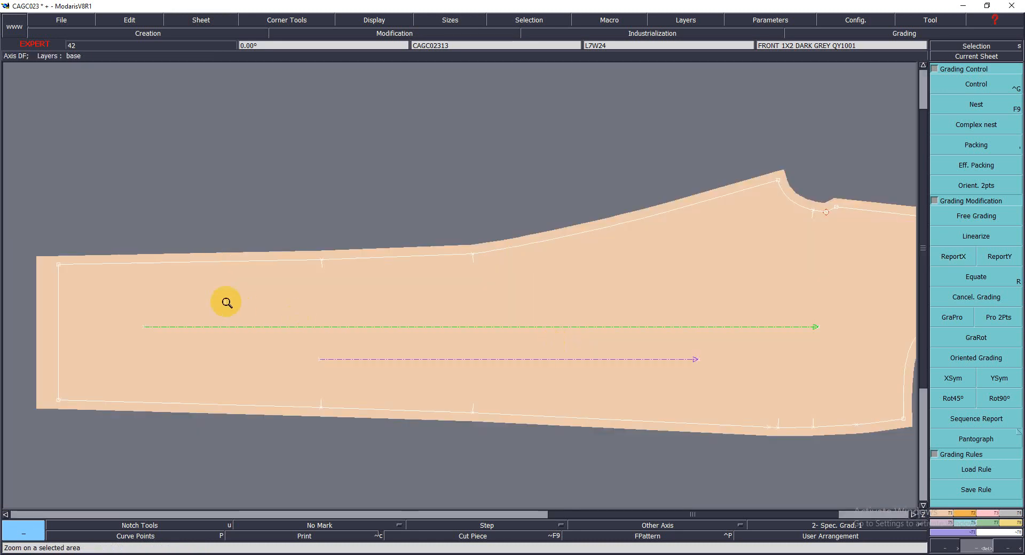
pyautogui.click(227, 303)
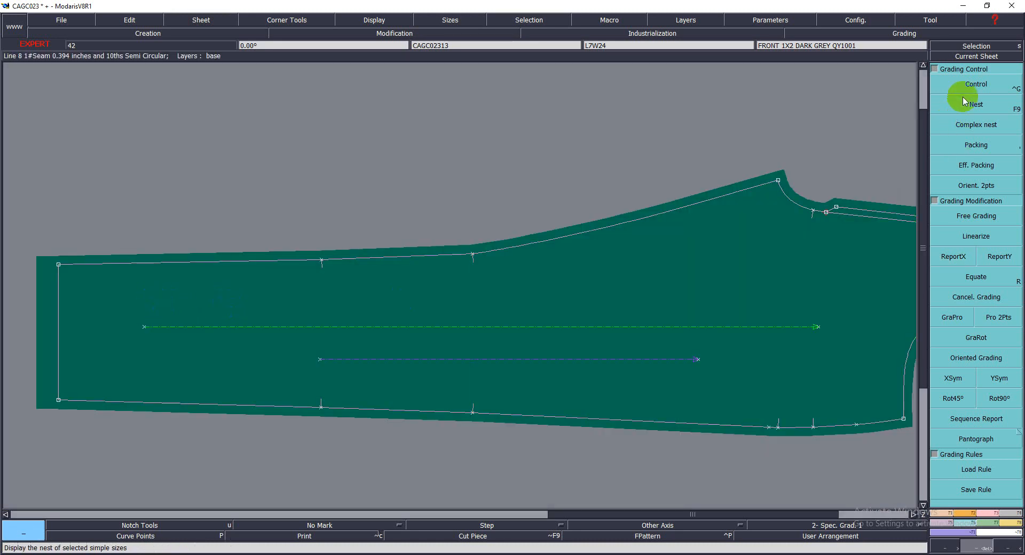
pyautogui.click(968, 80)
pyautogui.press('j')
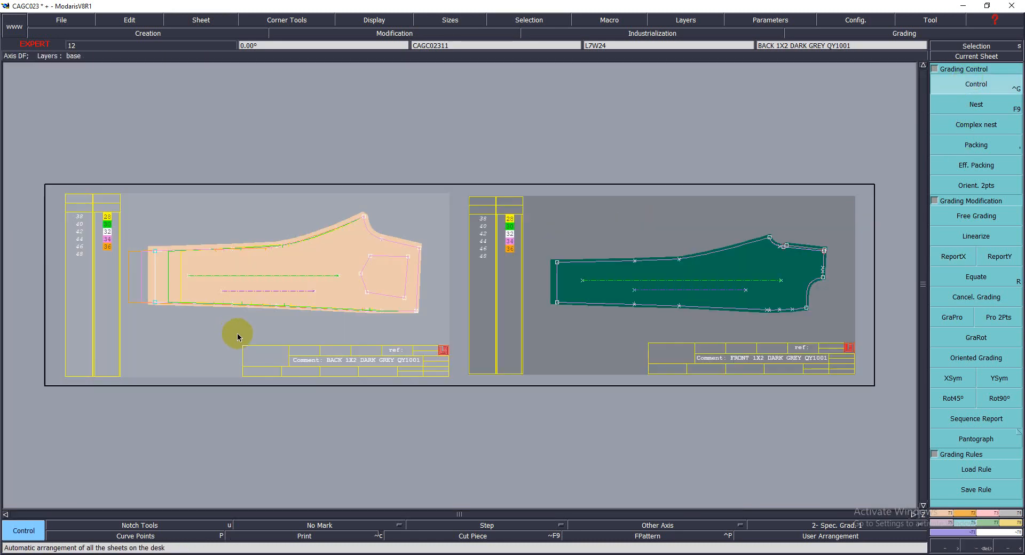
pyautogui.click(559, 350)
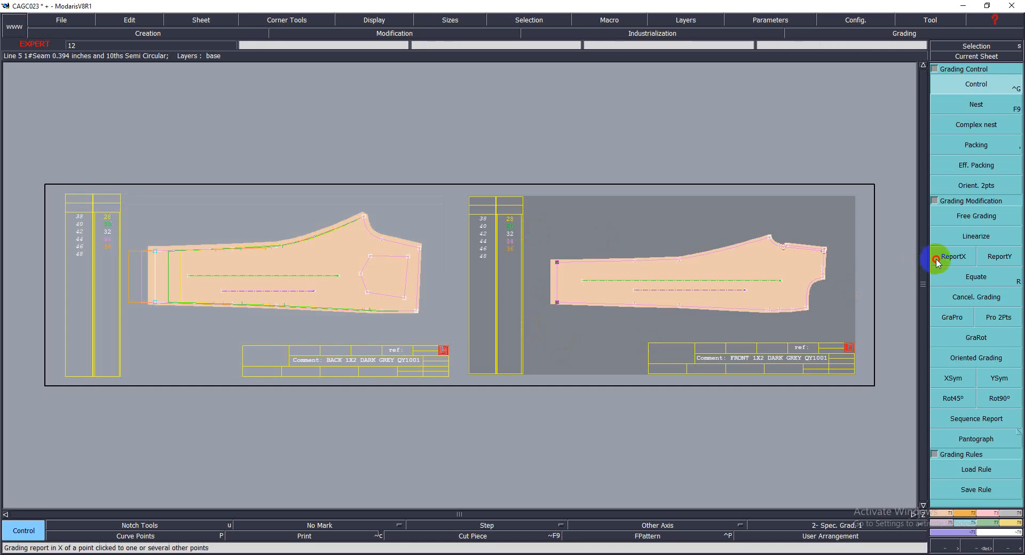
pyautogui.click(953, 256)
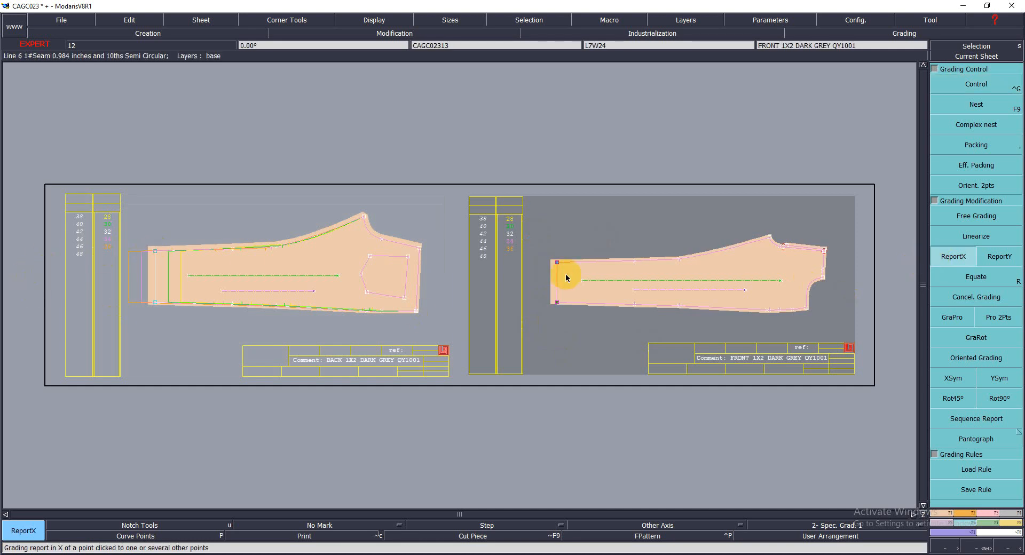
pyautogui.click(577, 346)
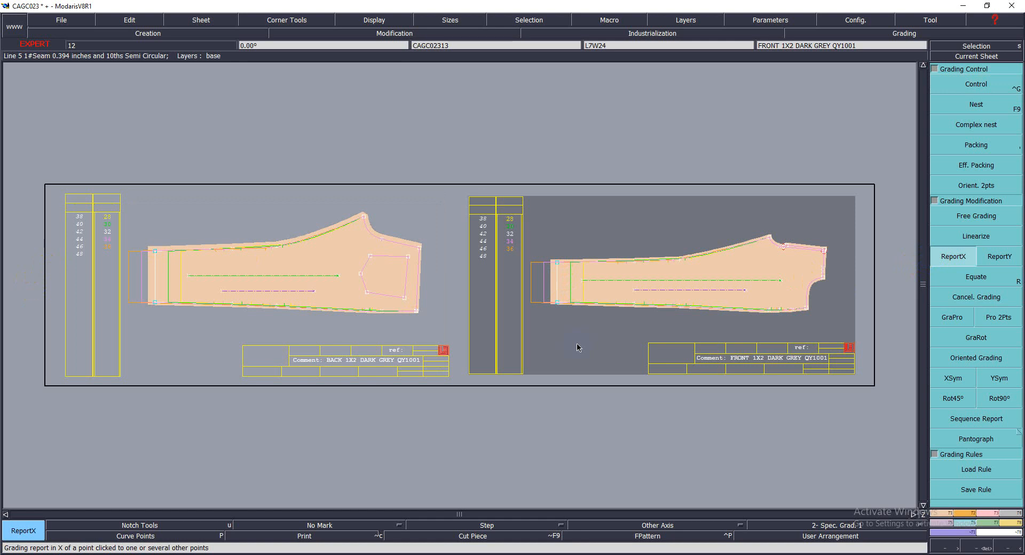
pyautogui.press('F9')
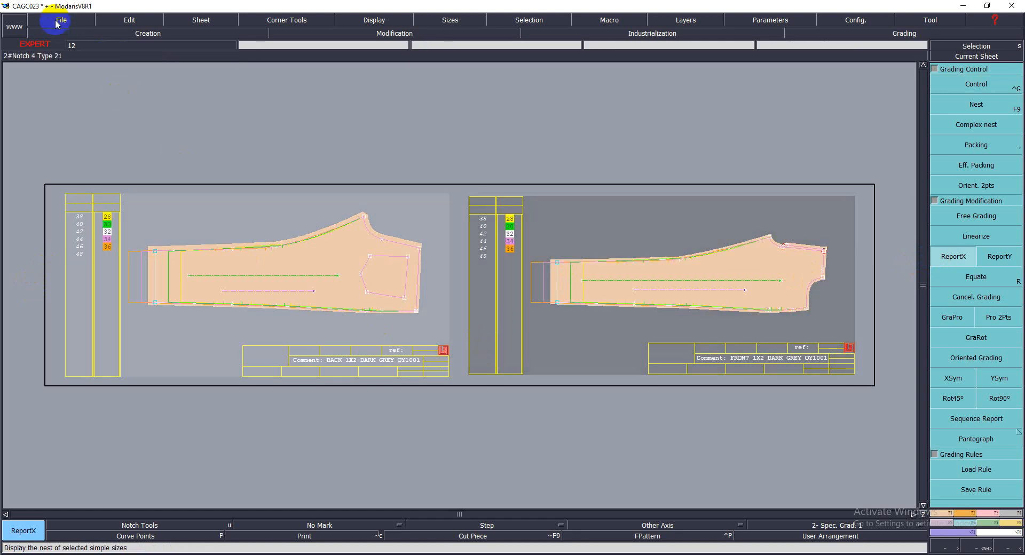
# Apply the D:/pattern house/ folder to all access paths and save the model
pyautogui.click(57, 24)
pyautogui.click(46, 281)
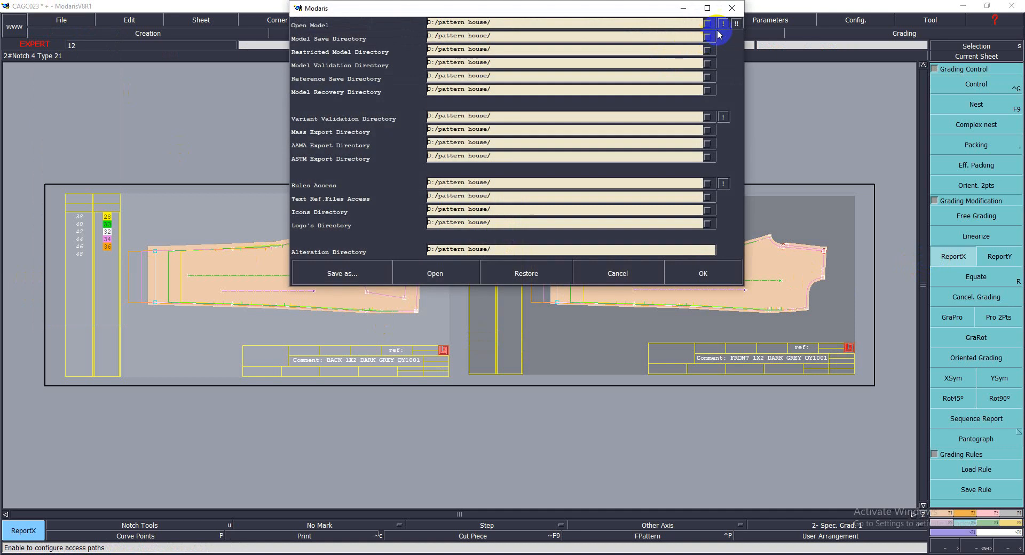
pyautogui.click(735, 24)
pyautogui.click(691, 275)
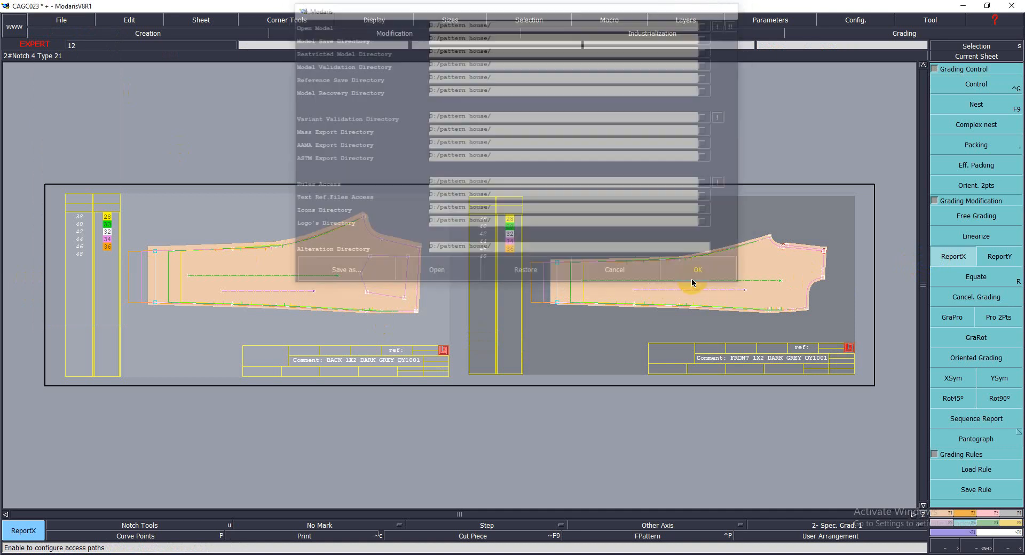
pyautogui.hotkey('ctrl', 's')
pyautogui.click(452, 350)
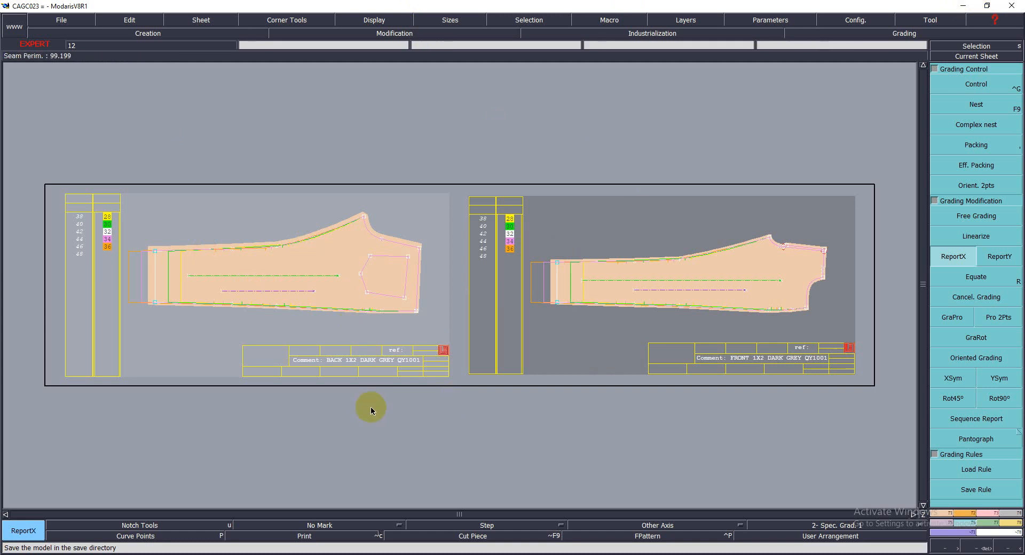
# Rearrange the sheets, confirm the D:/pattern house/ access paths again and resave the CAGC023 model
pyautogui.press('j')
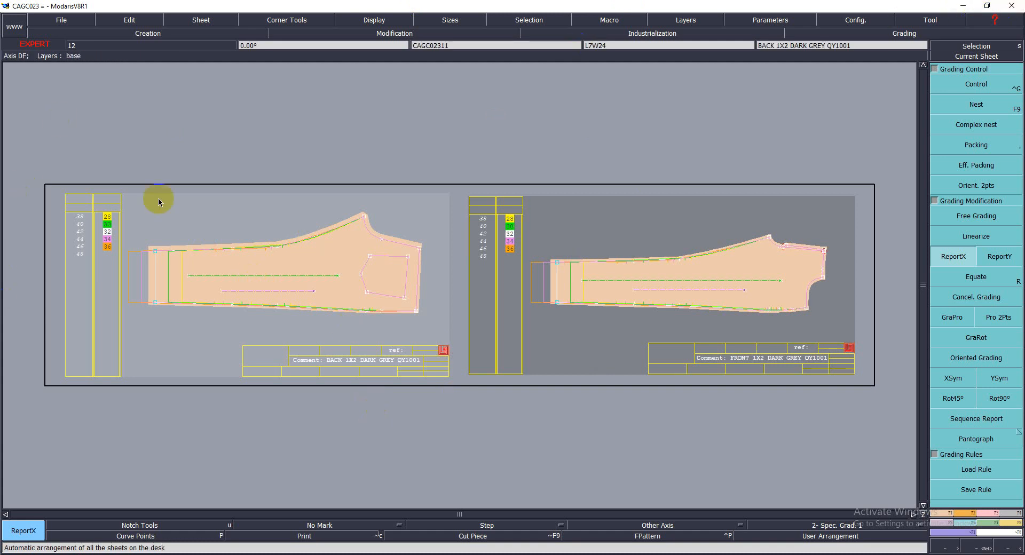
pyautogui.click(48, 22)
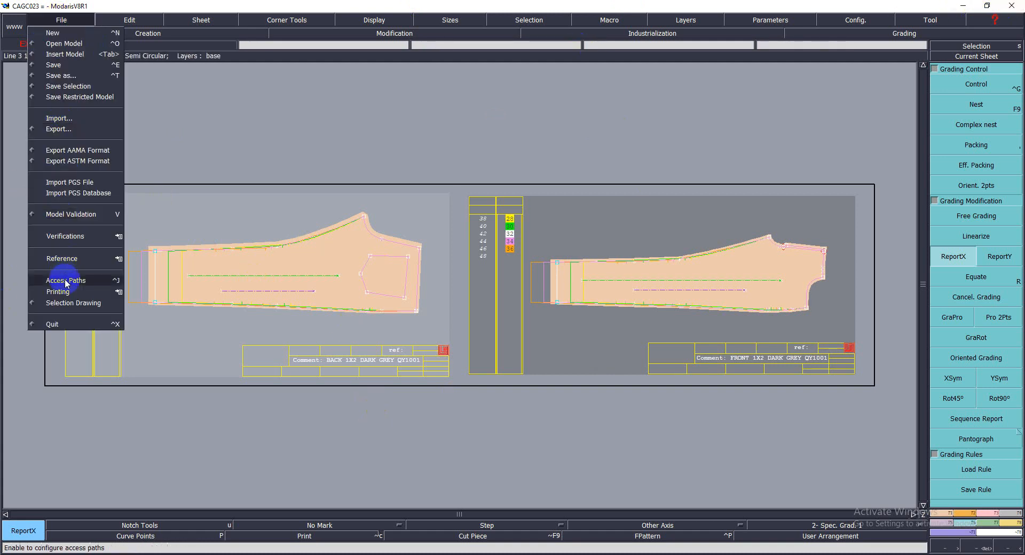
pyautogui.click(65, 281)
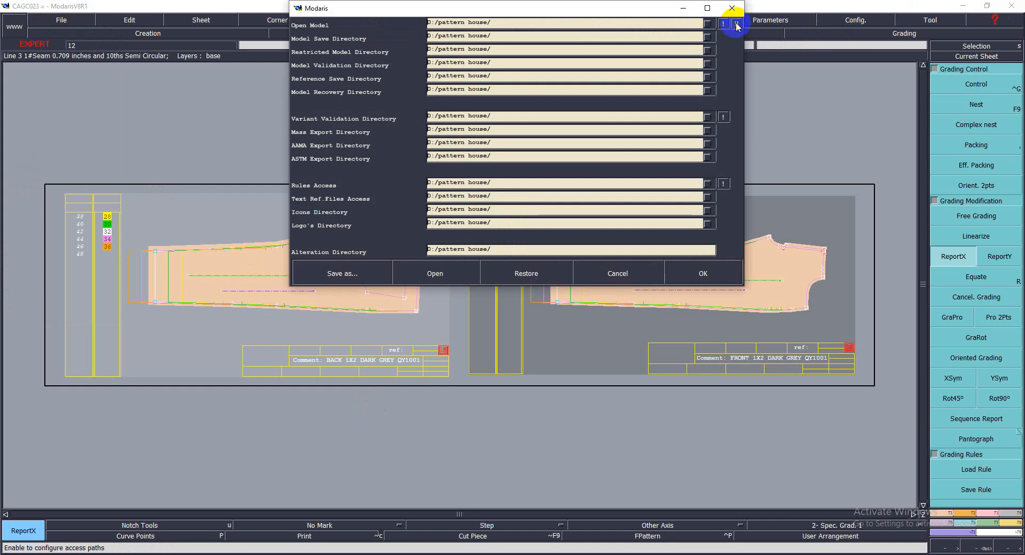
pyautogui.click(701, 271)
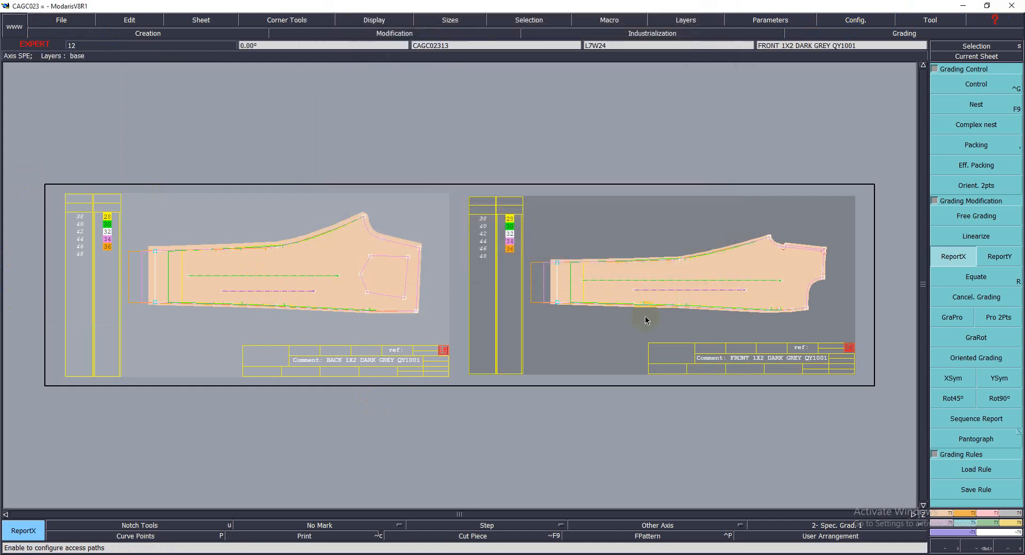
pyautogui.hotkey('ctrl', 's')
pyautogui.click(456, 350)
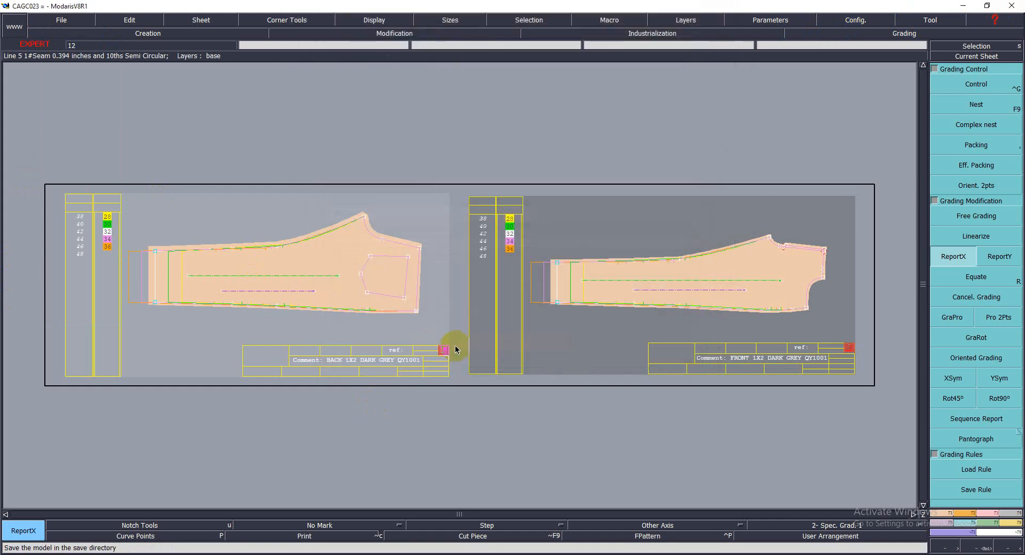
pyautogui.click(445, 341)
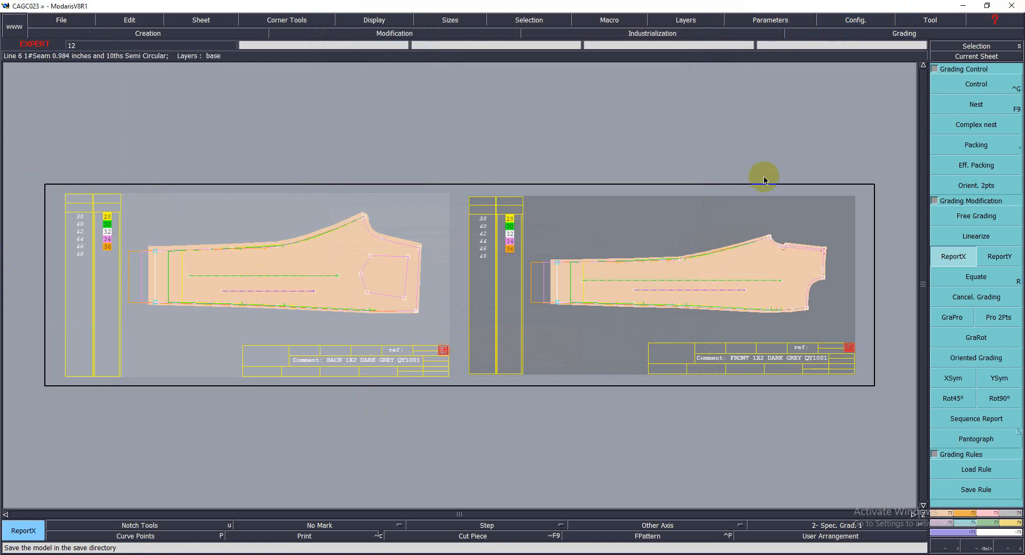